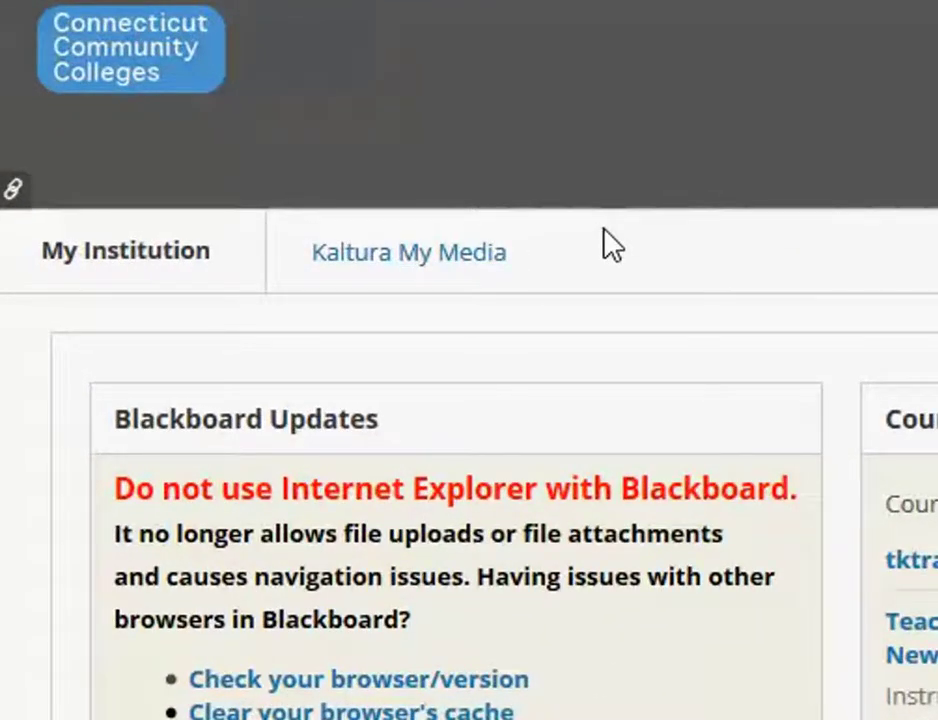
# Browse Kaltura My Media, open PIP test 3 and view its Actions menu, then return to My Media.
pyautogui.click(408, 258)
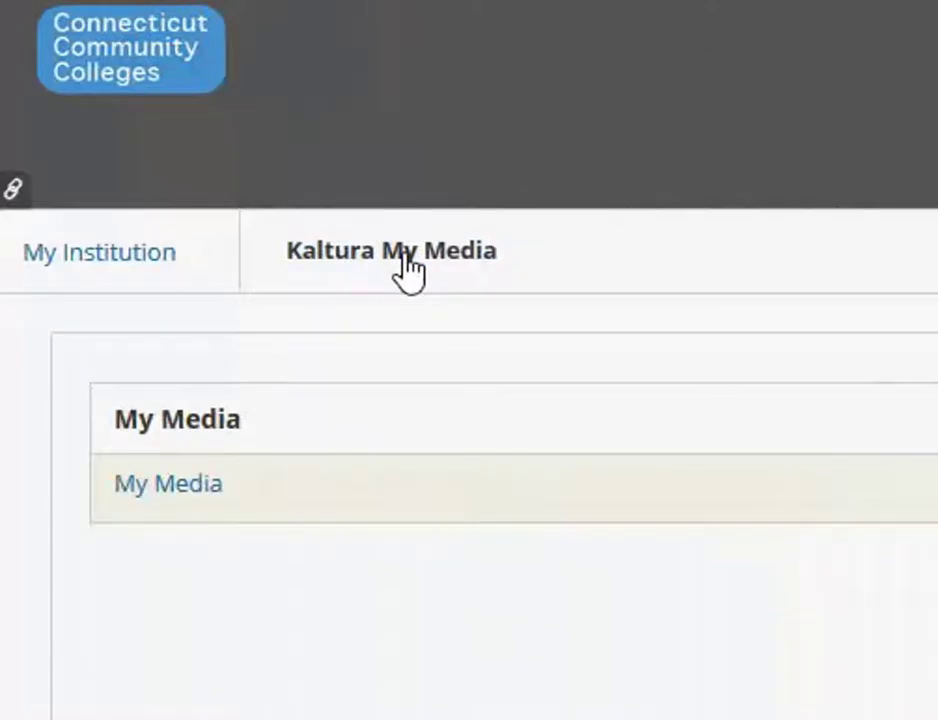
pyautogui.click(181, 490)
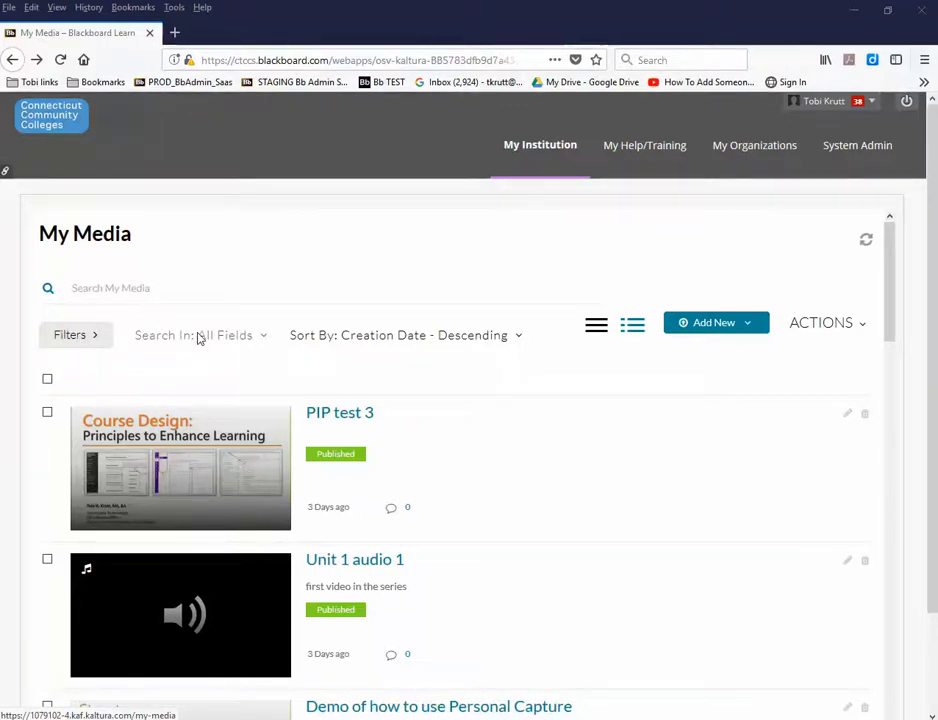
pyautogui.click(338, 414)
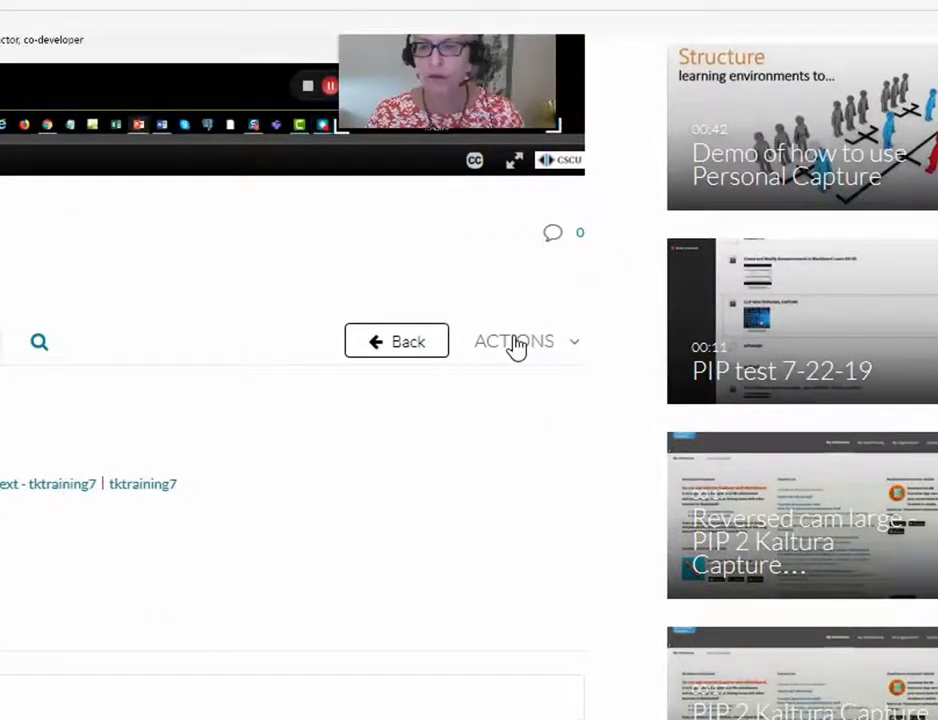
pyautogui.click(515, 343)
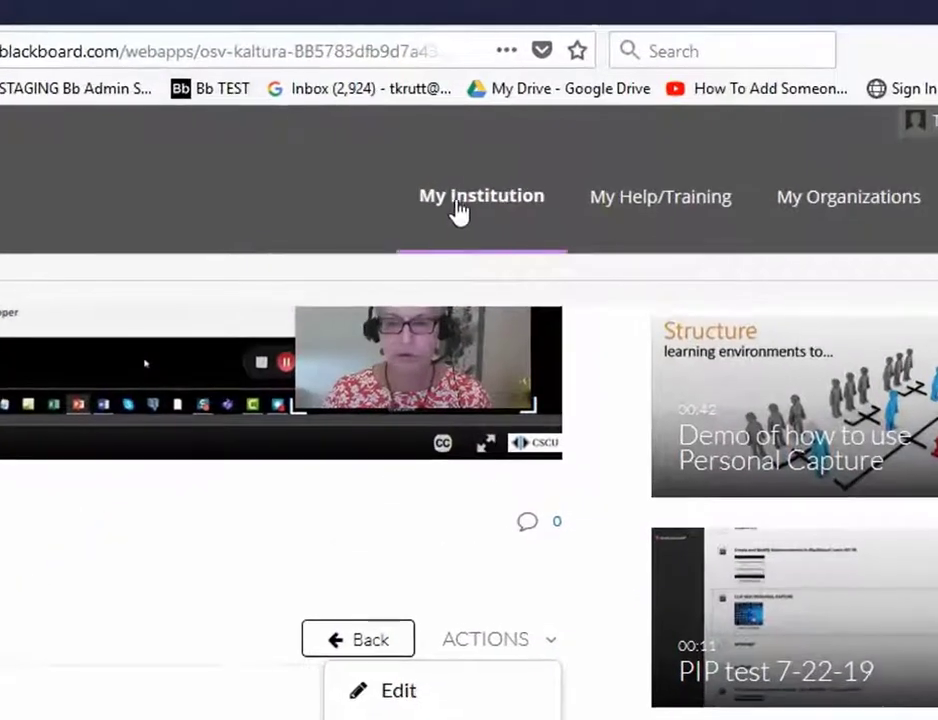
pyautogui.click(457, 205)
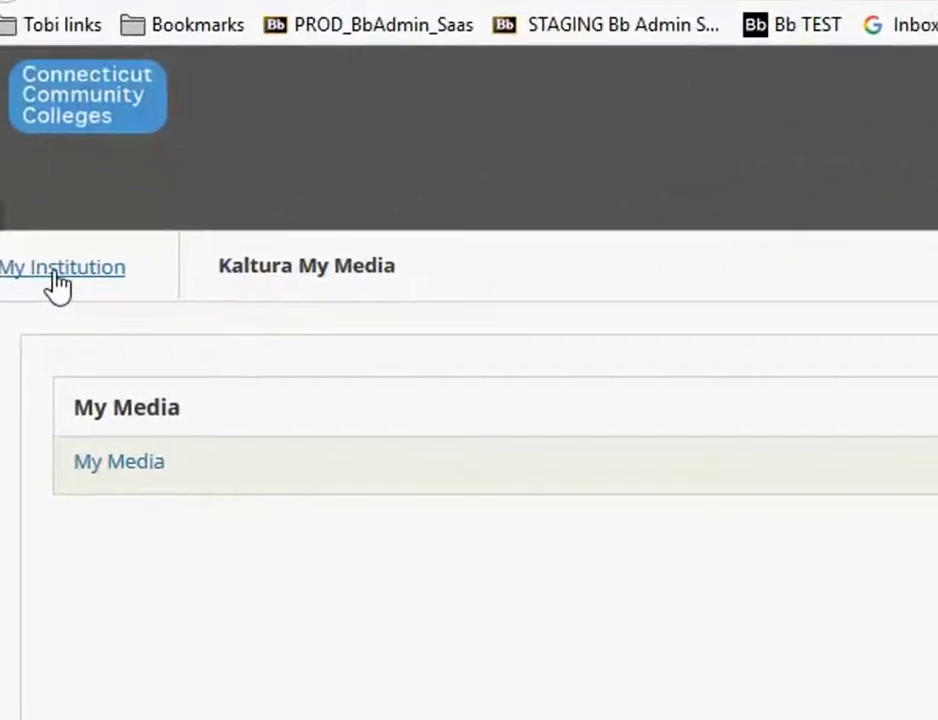
# Go from My Institution to the course's Course Content and open the Chapter 1 folder.
pyautogui.click(55, 285)
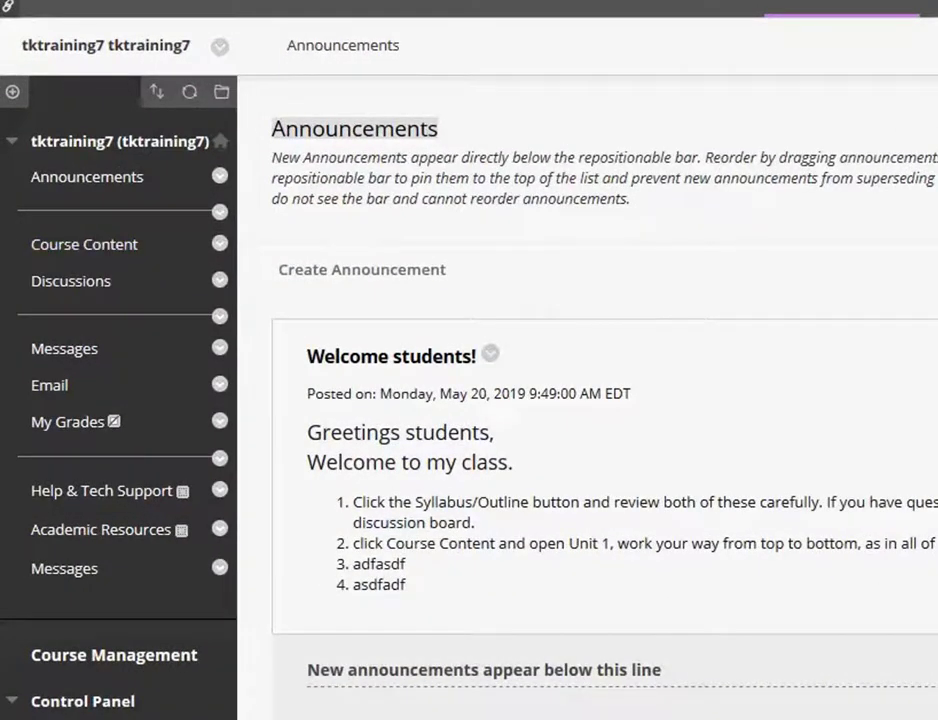
pyautogui.click(90, 250)
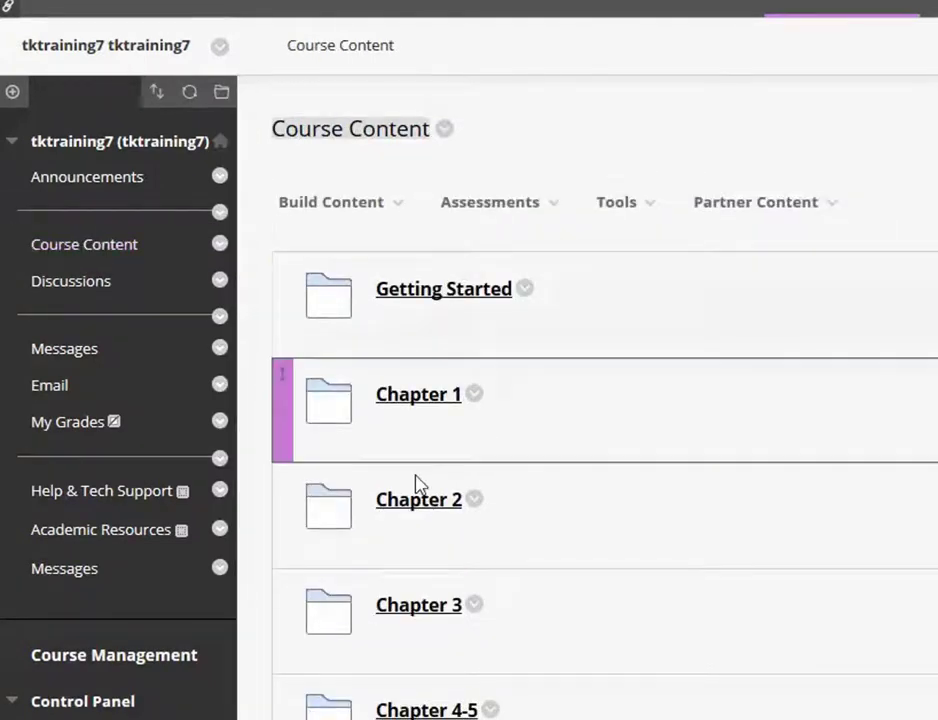
pyautogui.click(427, 400)
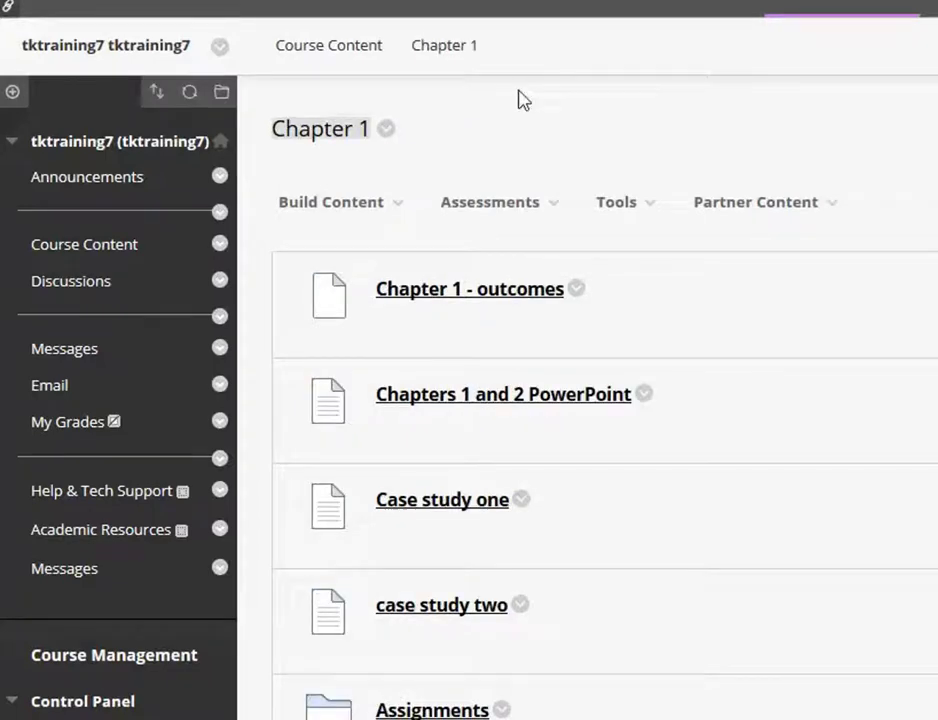
pyautogui.click(360, 199)
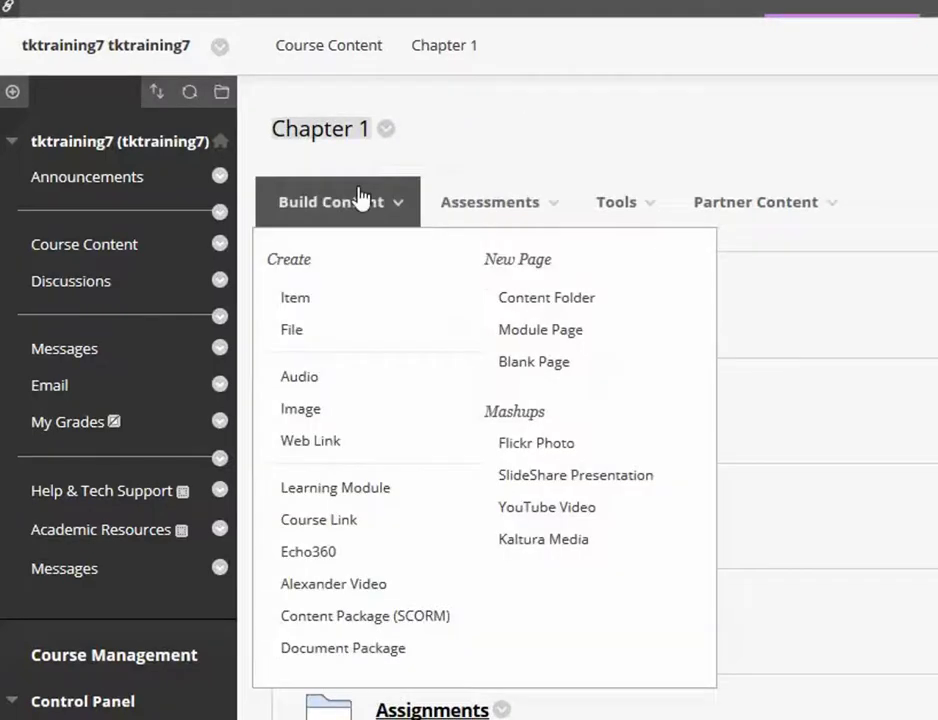
# Add a Kaltura Media item titled 'Chapter 1 video lecture' embedding PIP test 3.
pyautogui.click(545, 540)
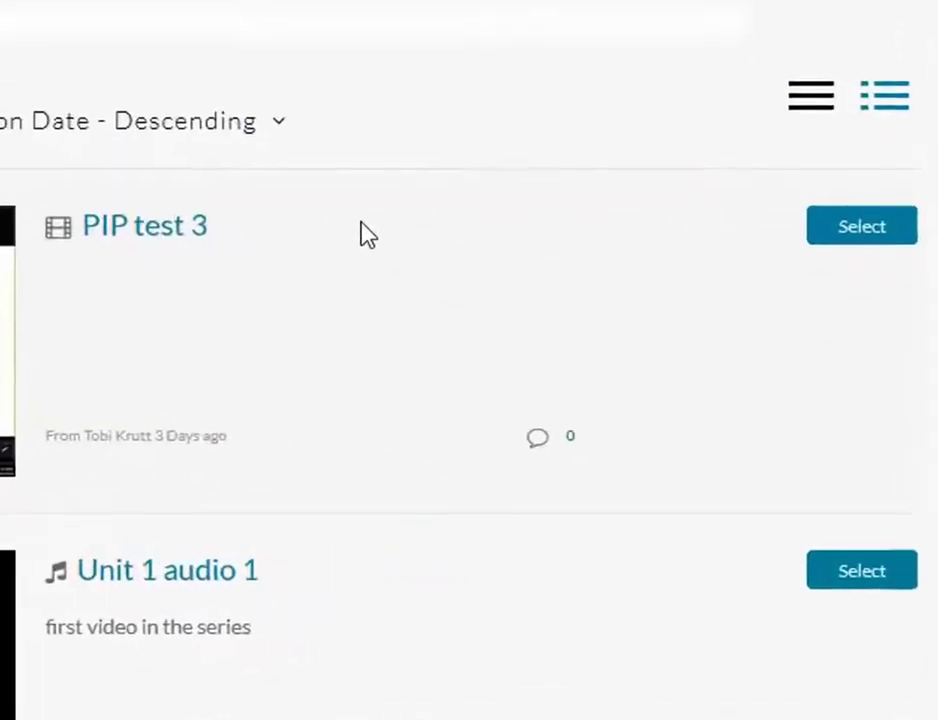
pyautogui.click(862, 222)
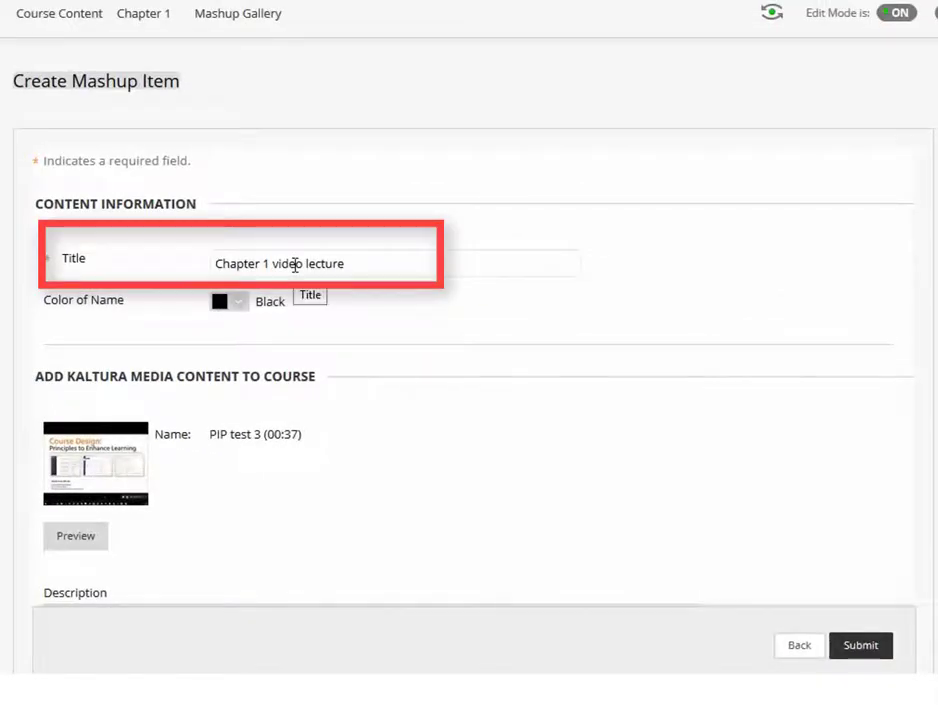
pyautogui.click(879, 648)
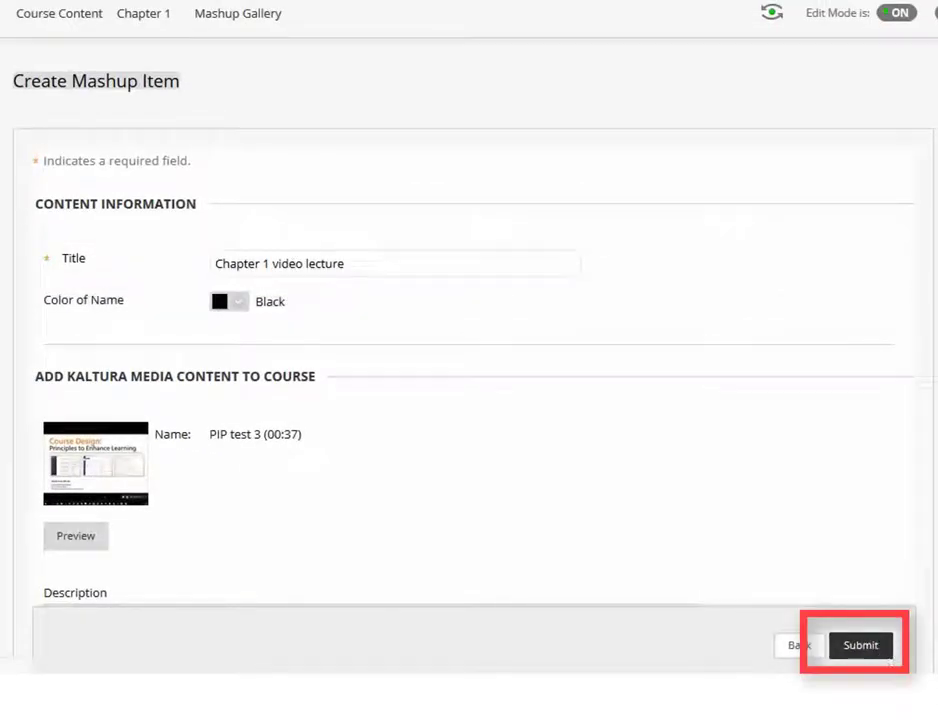
pyautogui.scroll(-3, 470, 400)
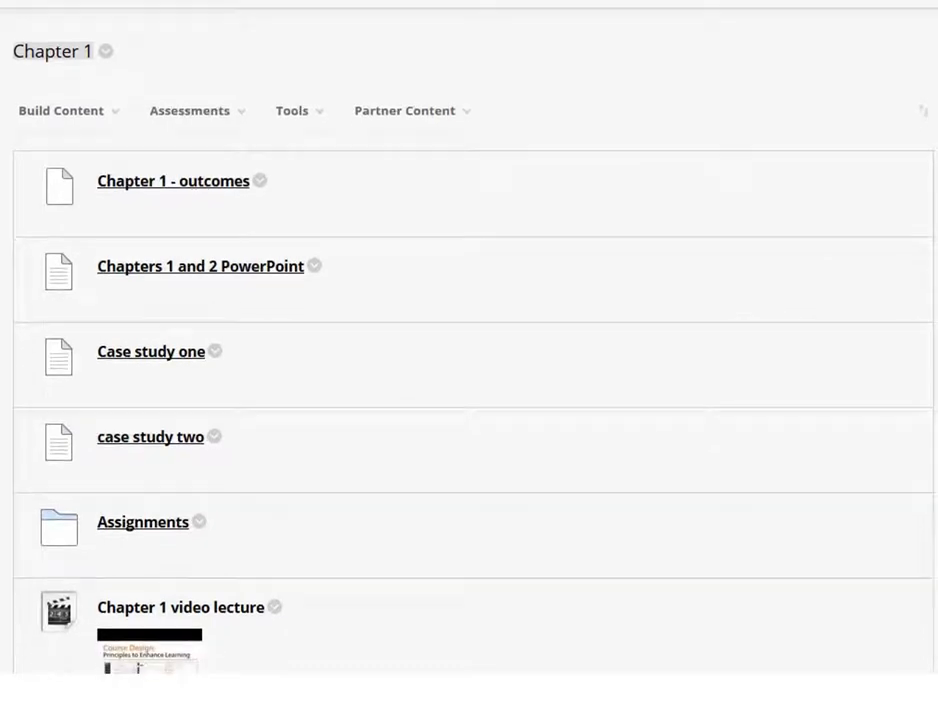
pyautogui.scroll(-1, 470, 360)
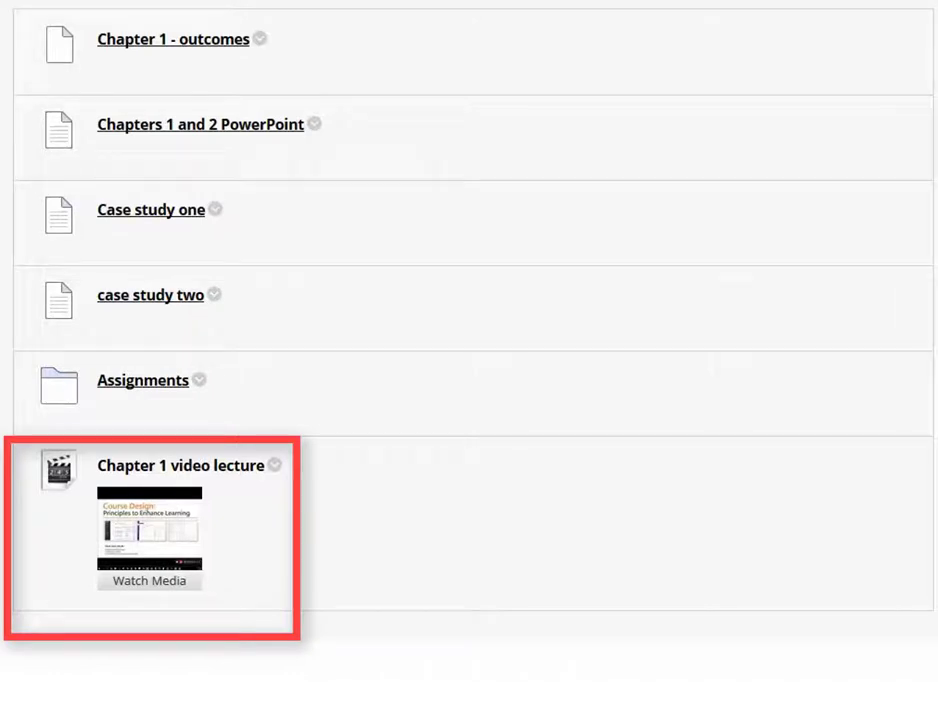
# Preview the PIP test 3 video inside the Chapter 1 video lecture item.
pyautogui.moveTo(637, 471)
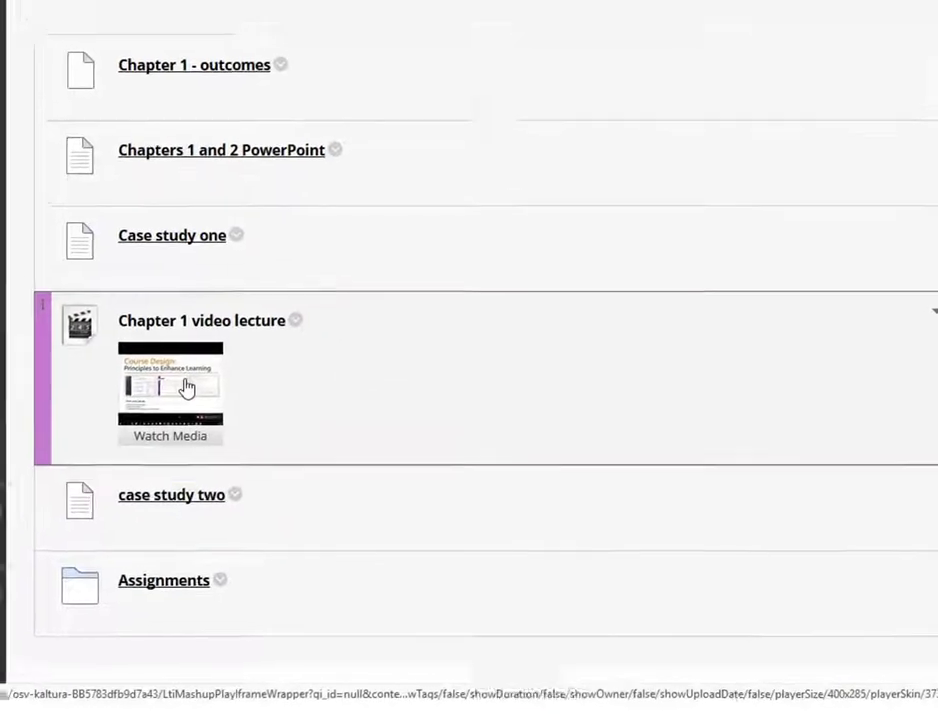
pyautogui.click(165, 358)
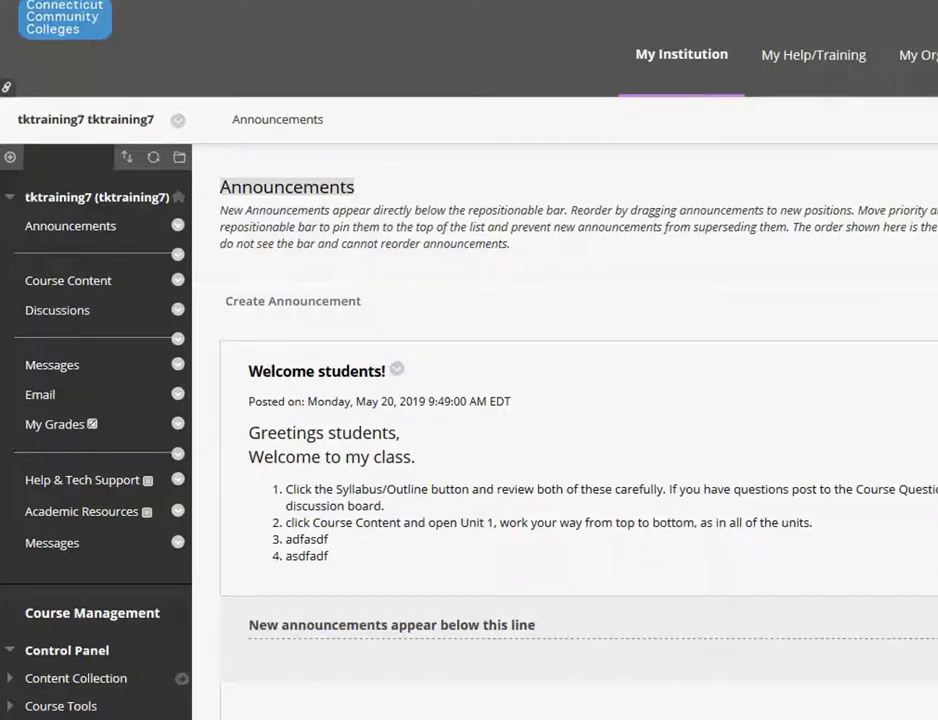
# Edit the 'Welcome students!' announcement and delete its two placeholder list lines.
pyautogui.click(109, 228)
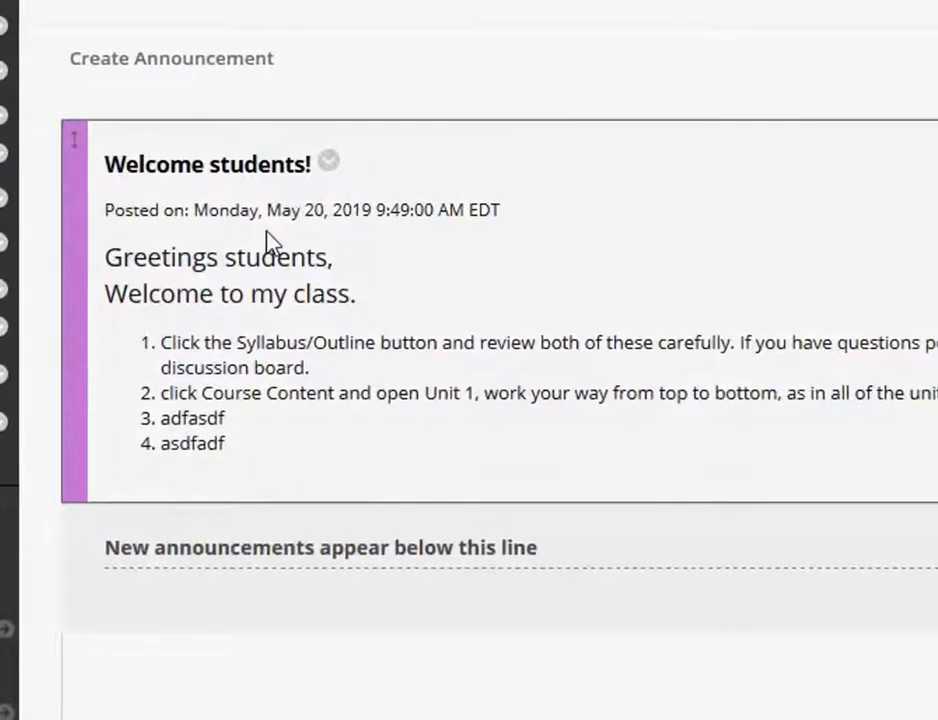
pyautogui.click(331, 167)
pyautogui.click(390, 258)
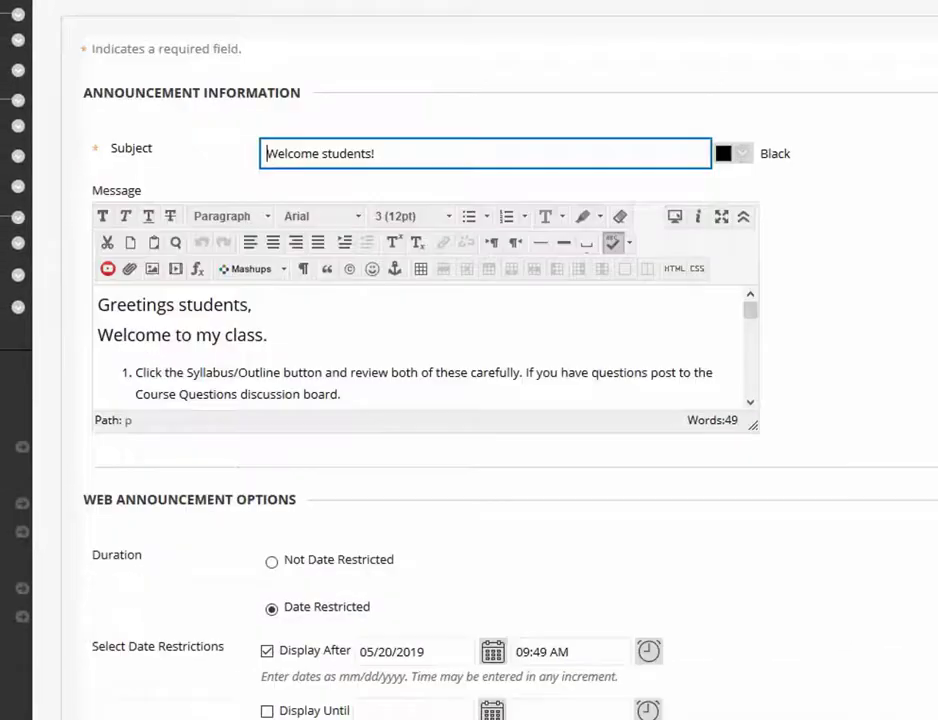
pyautogui.moveTo(750, 425); pyautogui.dragTo(750, 597)
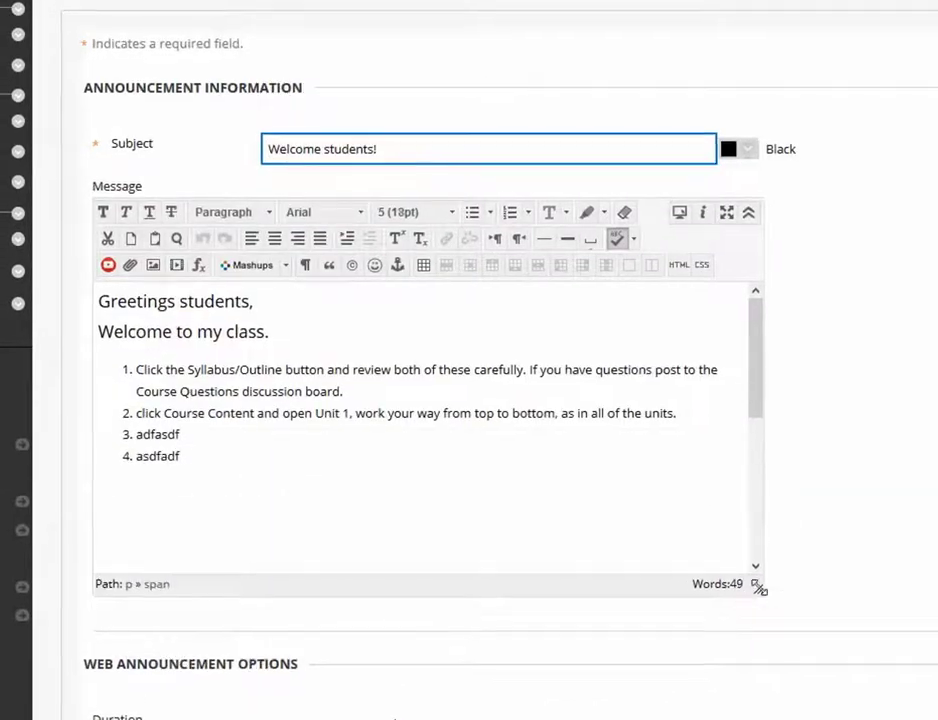
pyautogui.moveTo(202, 459); pyautogui.dragTo(133, 428)
pyautogui.press('BackSpace')
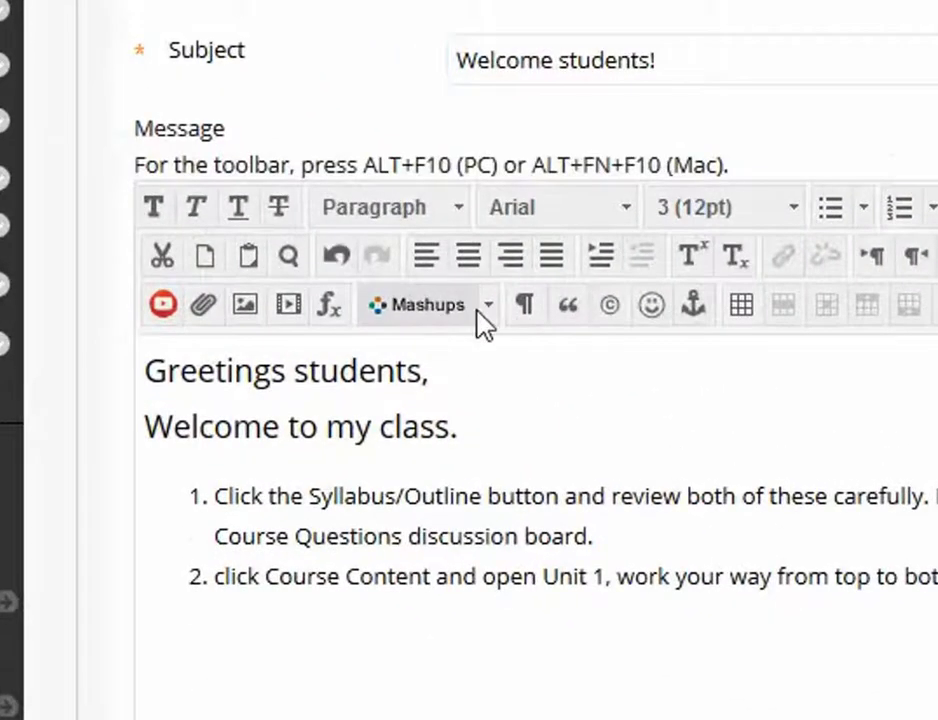
# Embed the Kaltura video 'Demo of how to use Personal Capture', post the announcement, and play it.
pyautogui.click(487, 311)
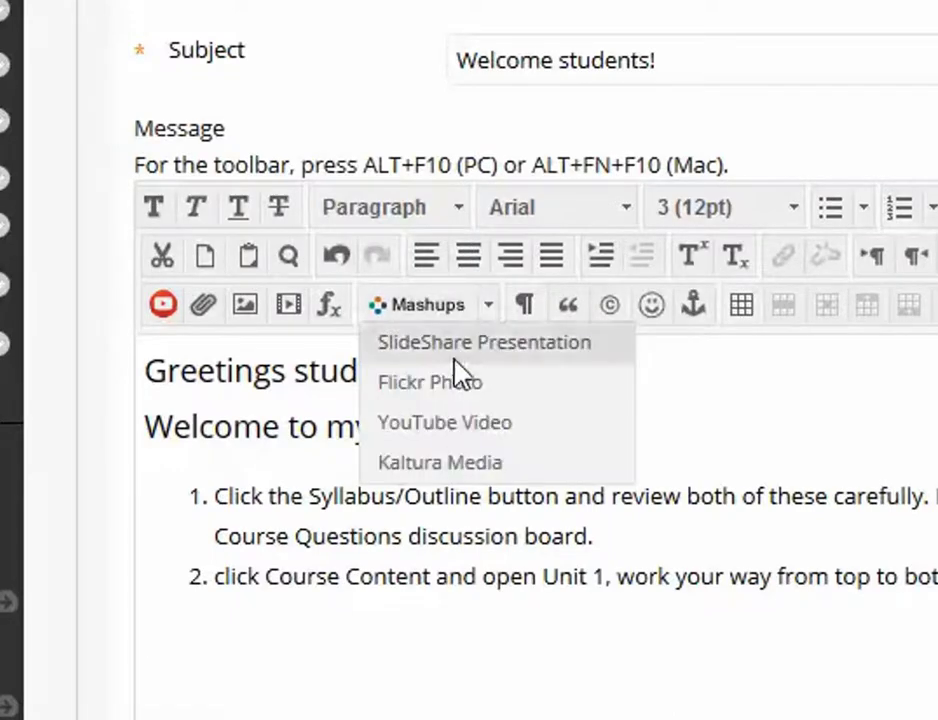
pyautogui.click(474, 470)
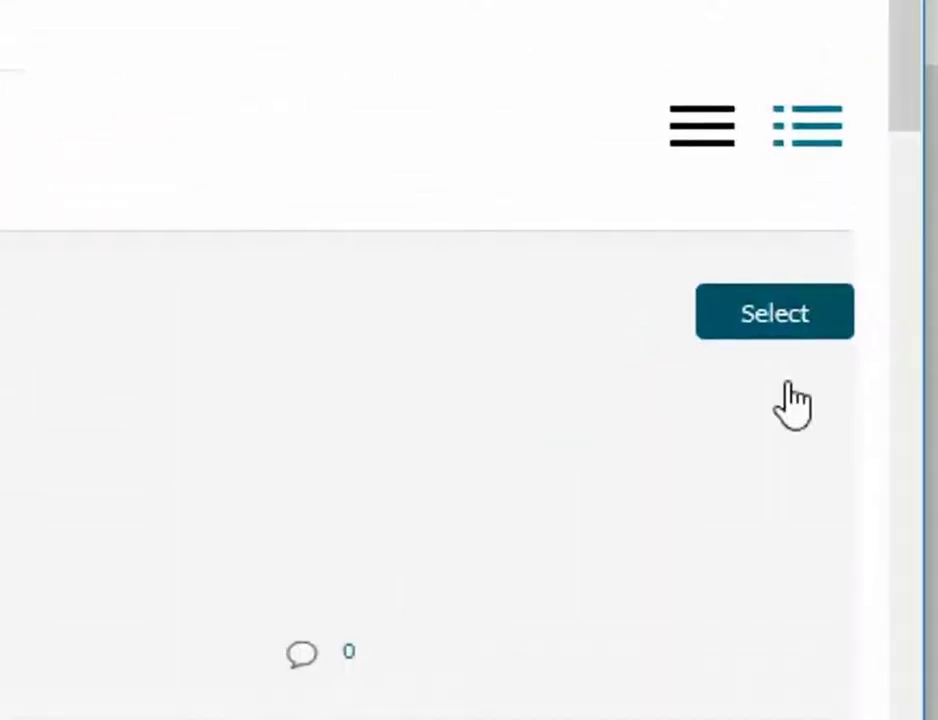
pyautogui.scroll(-3, 876, 362)
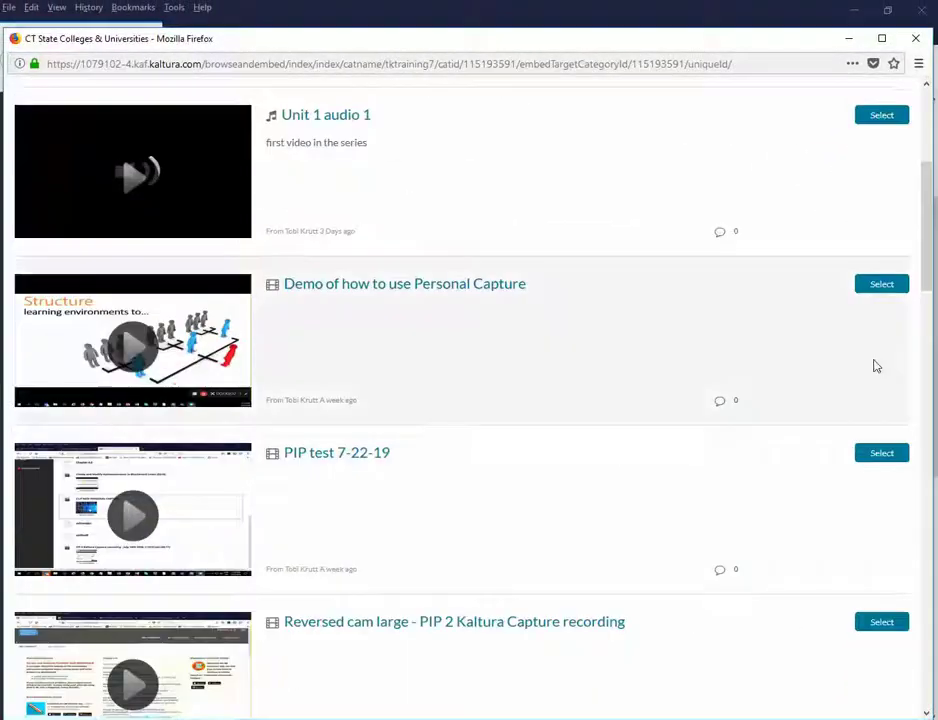
pyautogui.click(881, 284)
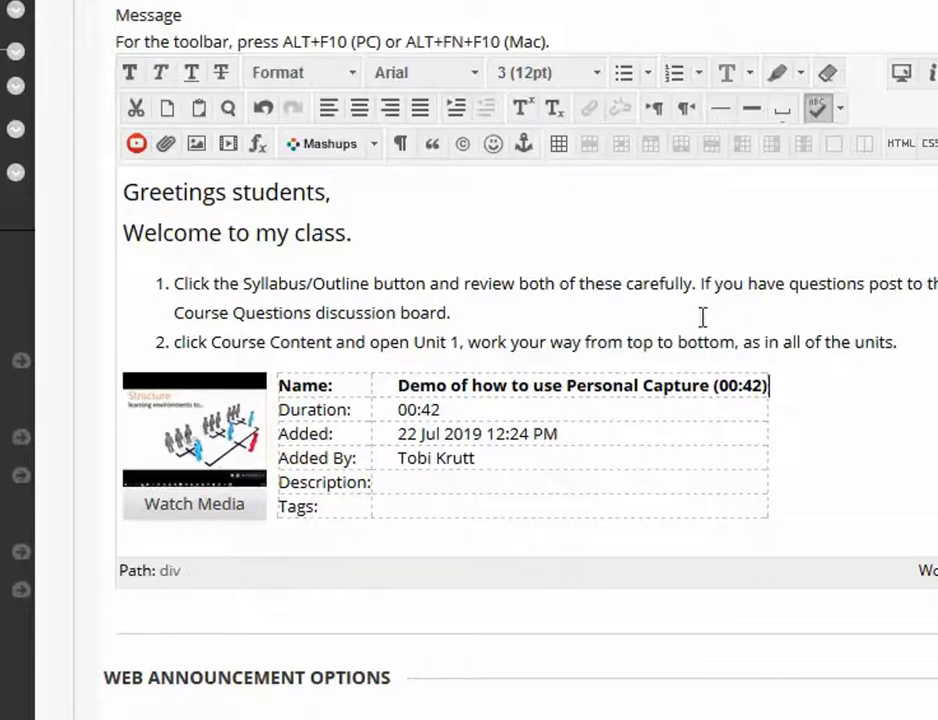
pyautogui.scroll(-2, 885, 452)
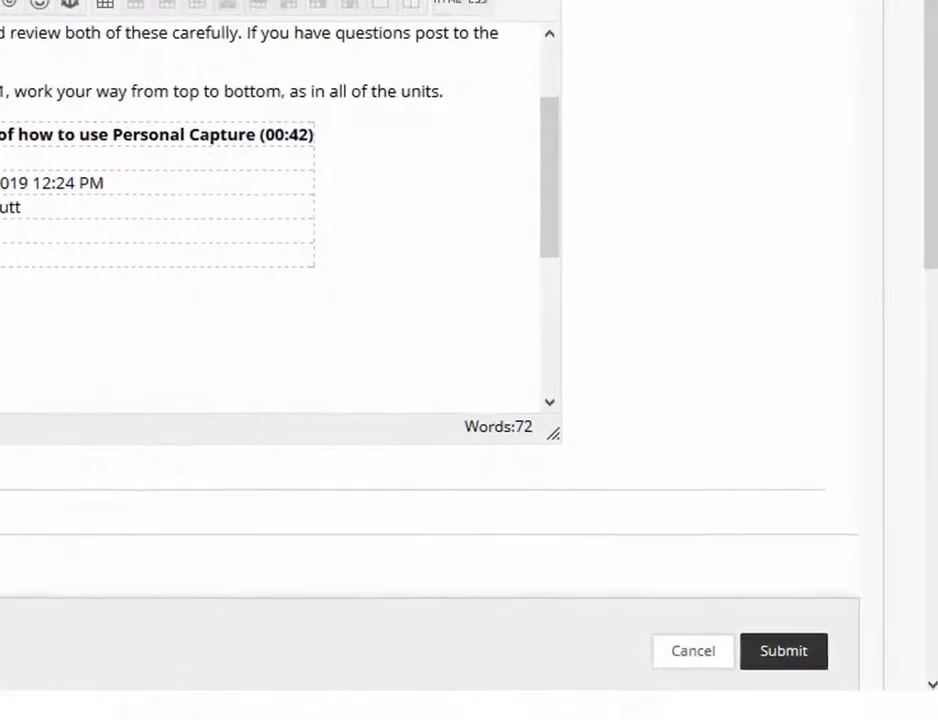
pyautogui.click(777, 650)
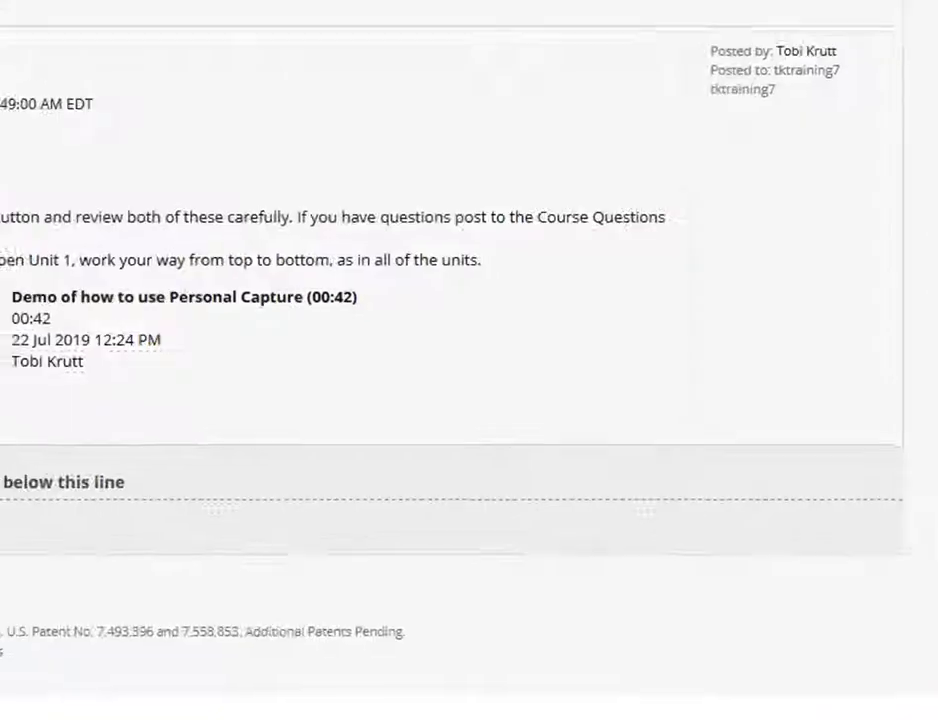
pyautogui.click(120, 559)
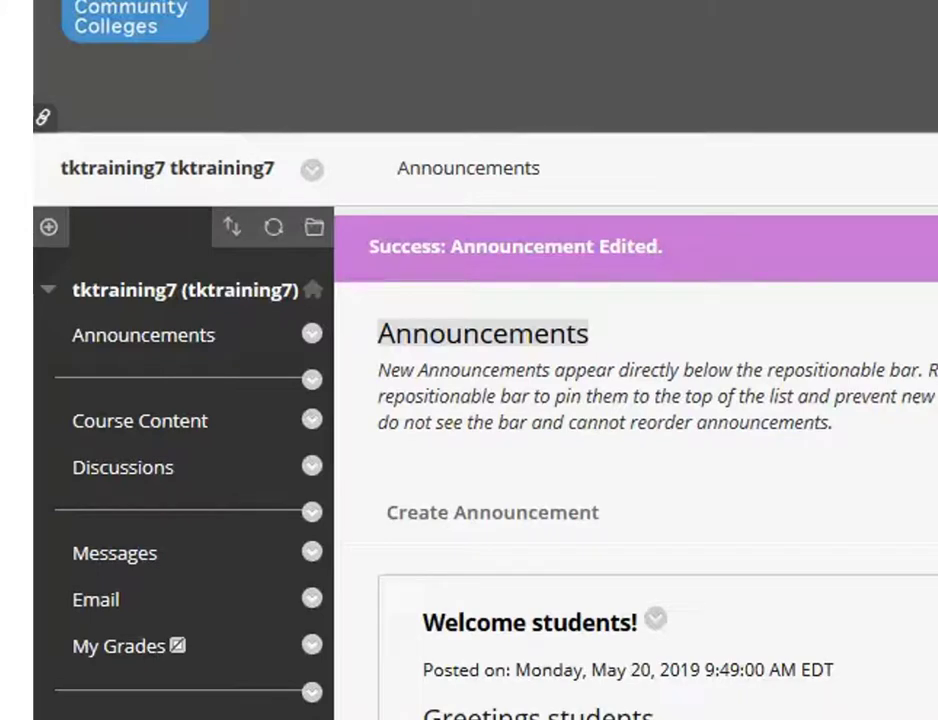
# Add a user-available 'Media Gallery' tool link to the course menu, placed just below Course Content.
pyautogui.click(49, 229)
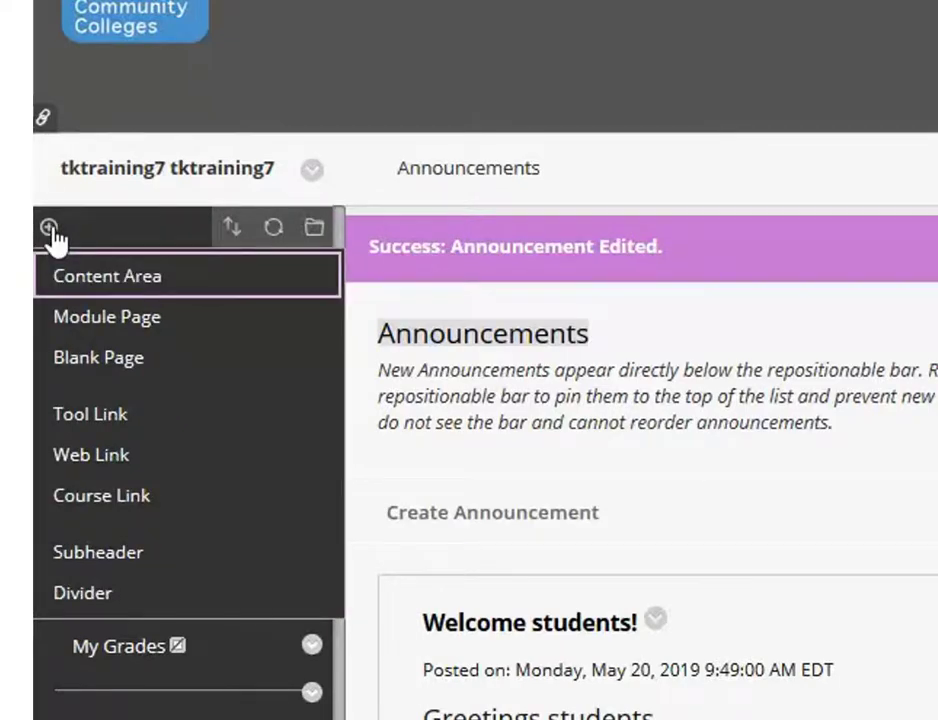
pyautogui.click(93, 422)
pyautogui.click(336, 338)
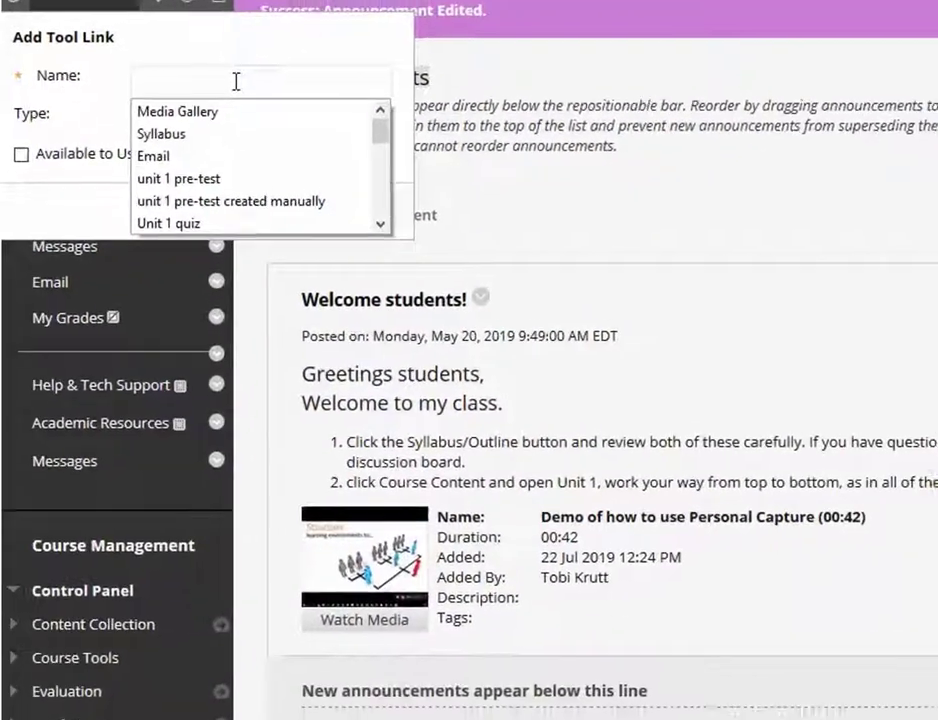
pyautogui.click(261, 377)
pyautogui.click(357, 106)
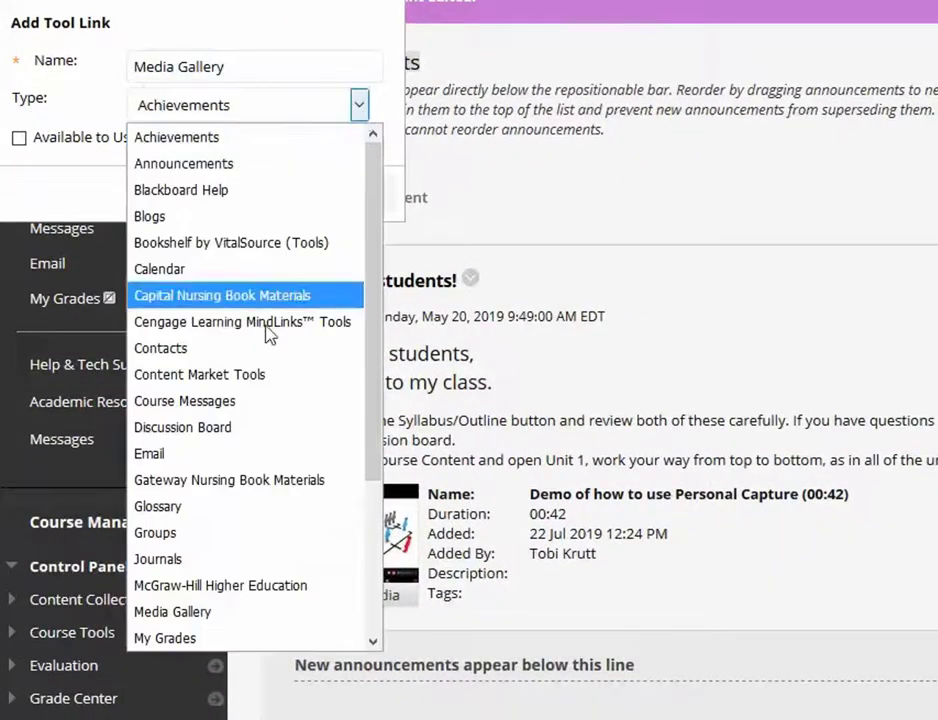
pyautogui.click(197, 609)
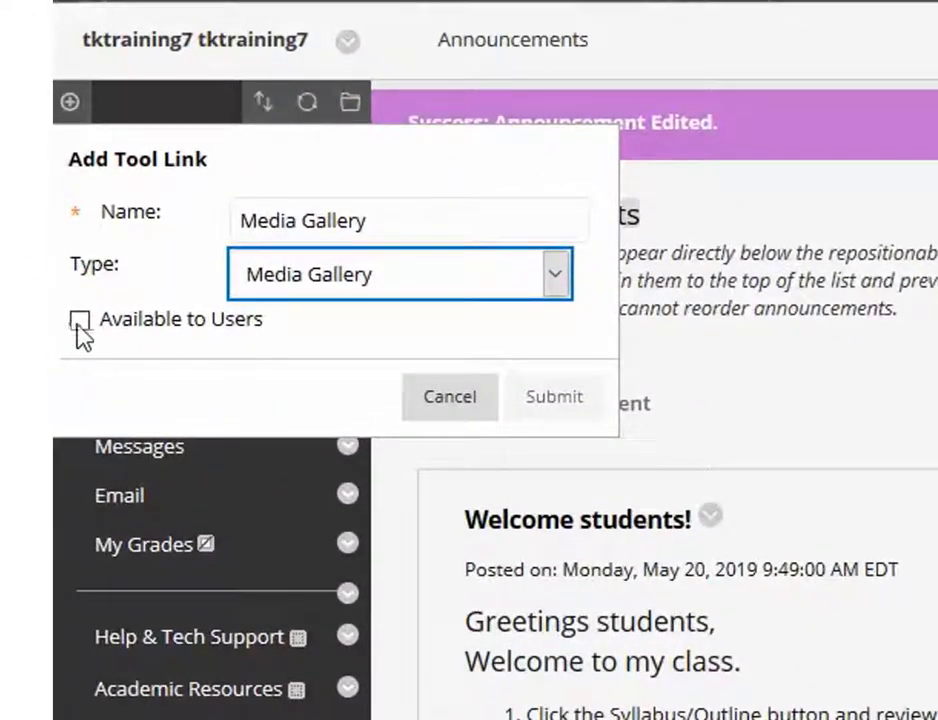
pyautogui.click(78, 322)
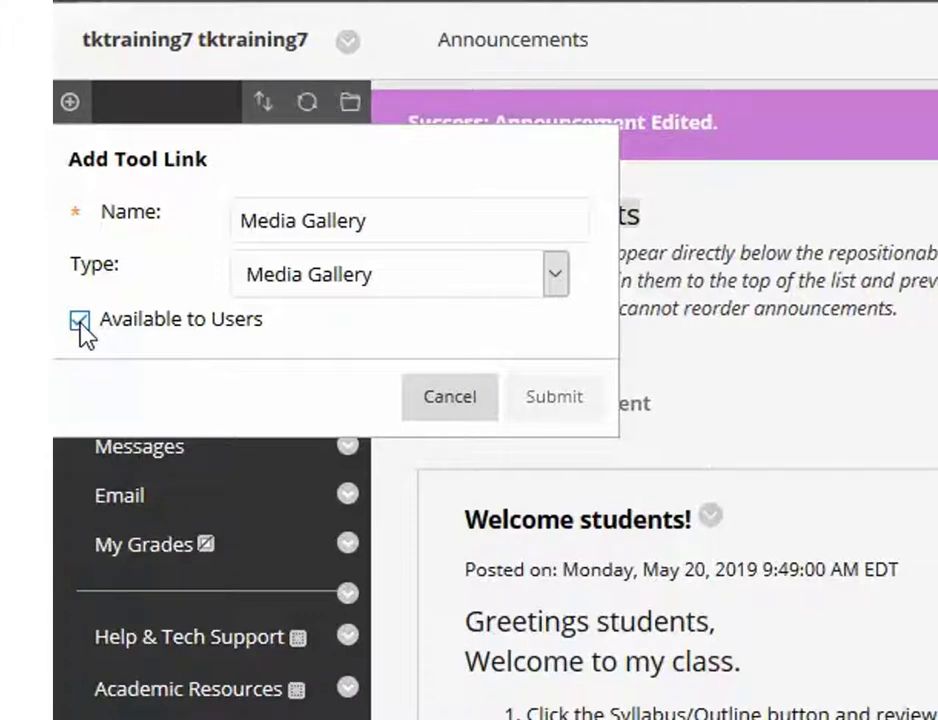
pyautogui.click(536, 400)
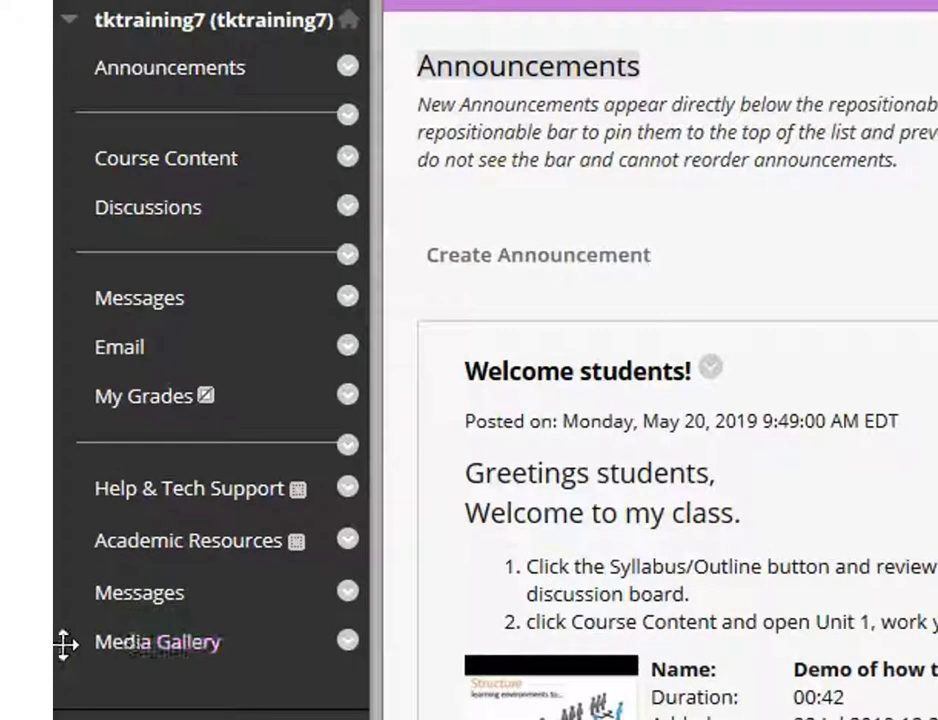
pyautogui.moveTo(63, 645); pyautogui.dragTo(63, 645)
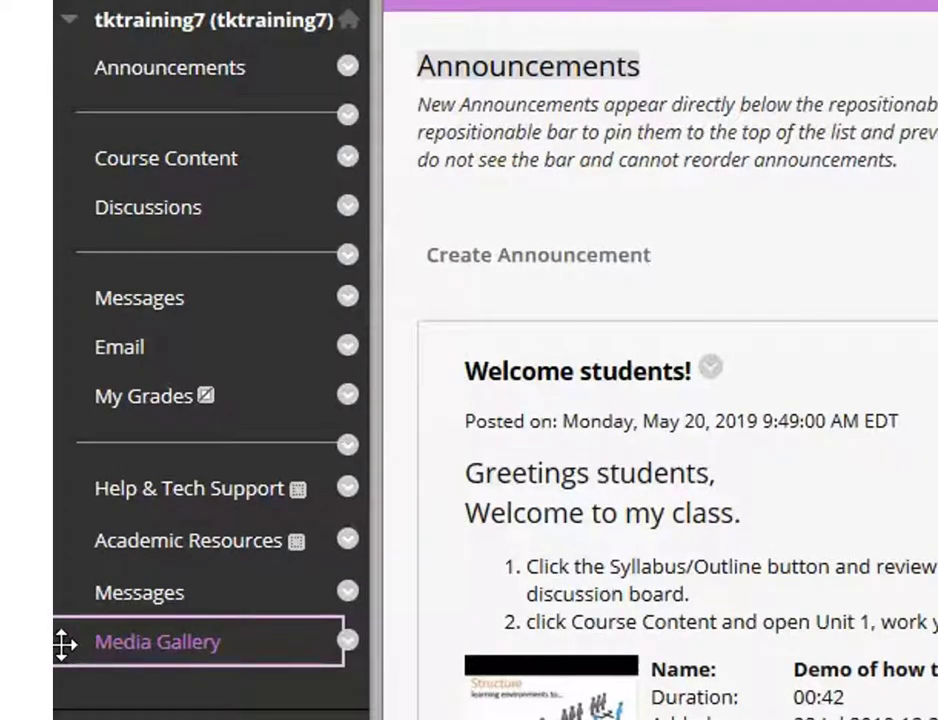
pyautogui.moveTo(63, 645); pyautogui.dragTo(150, 210)
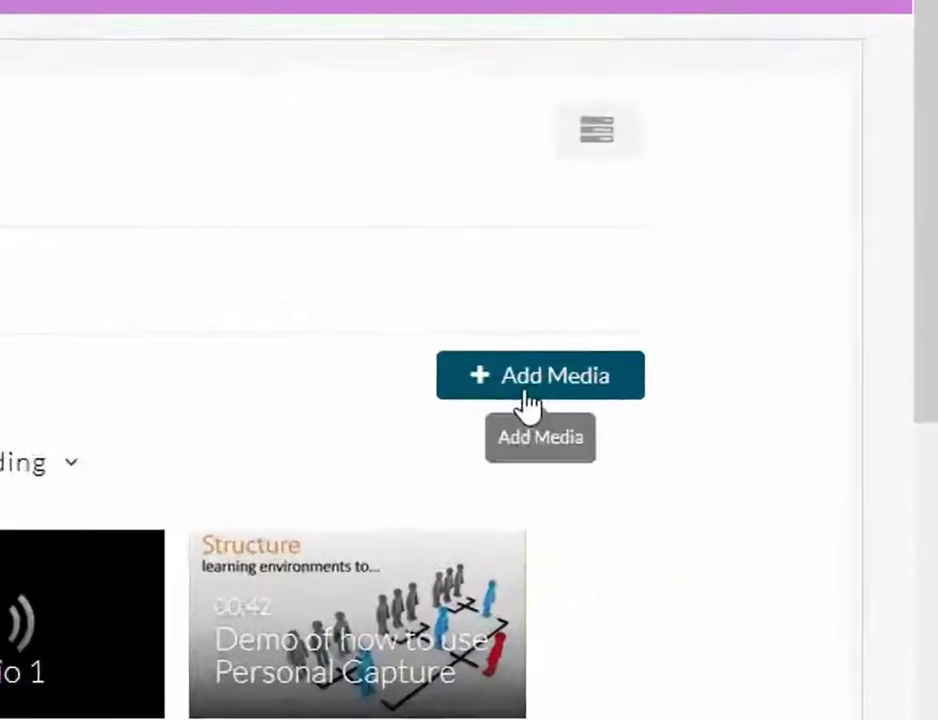
# Select more media from My Media and publish them, bringing the gallery to 12 items.
pyautogui.click(728, 382)
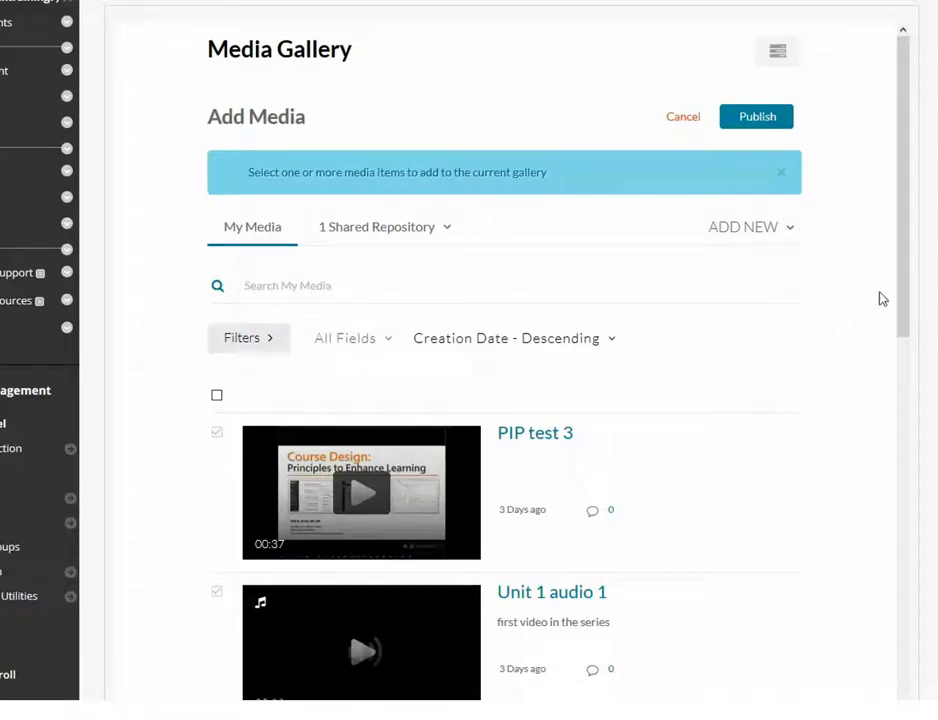
pyautogui.moveTo(905, 310); pyautogui.dragTo(914, 412)
pyautogui.scroll(-5, 328, 340)
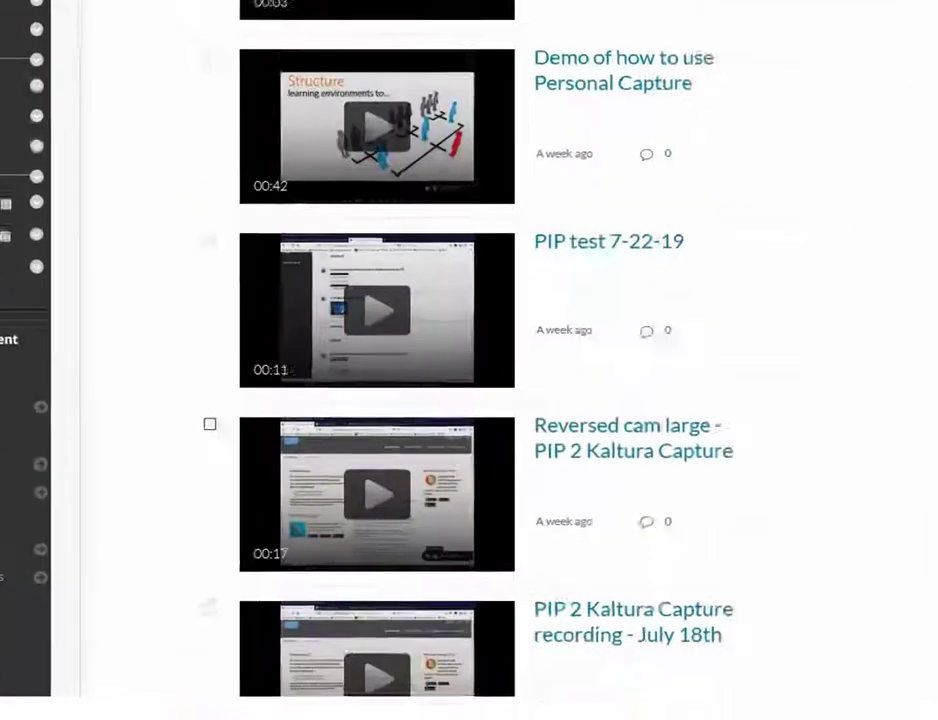
pyautogui.scroll(10, 378, 303)
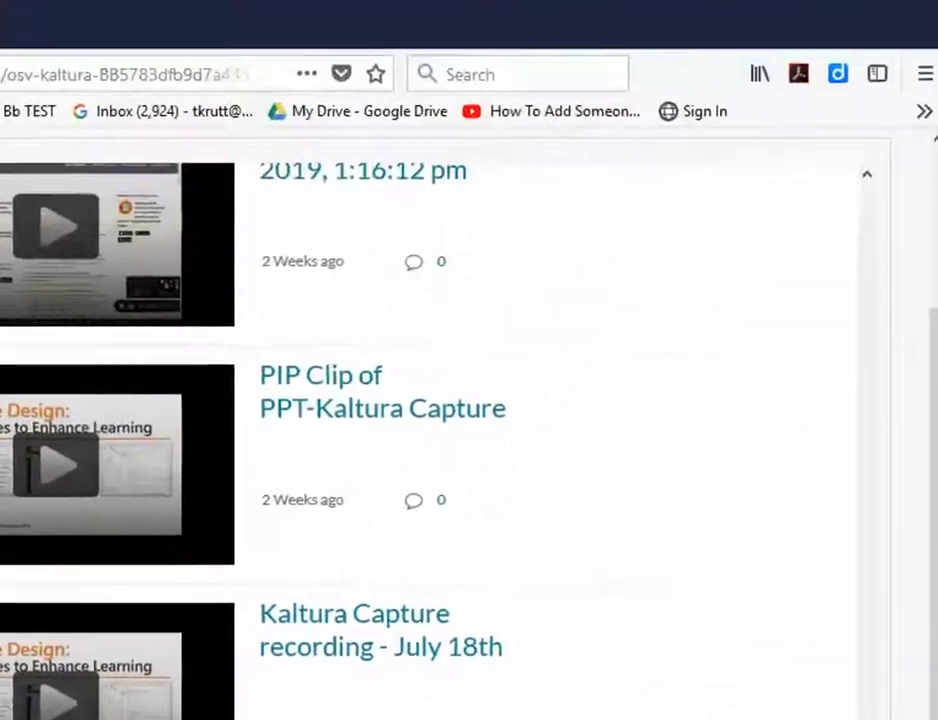
pyautogui.scroll(5, 603, 373)
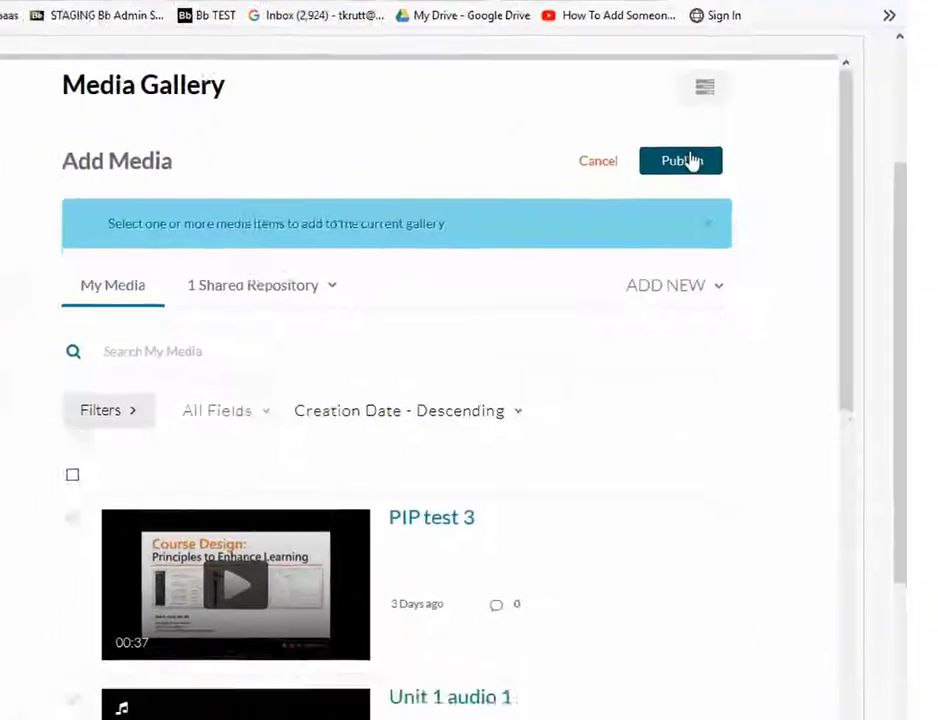
pyautogui.click(615, 360)
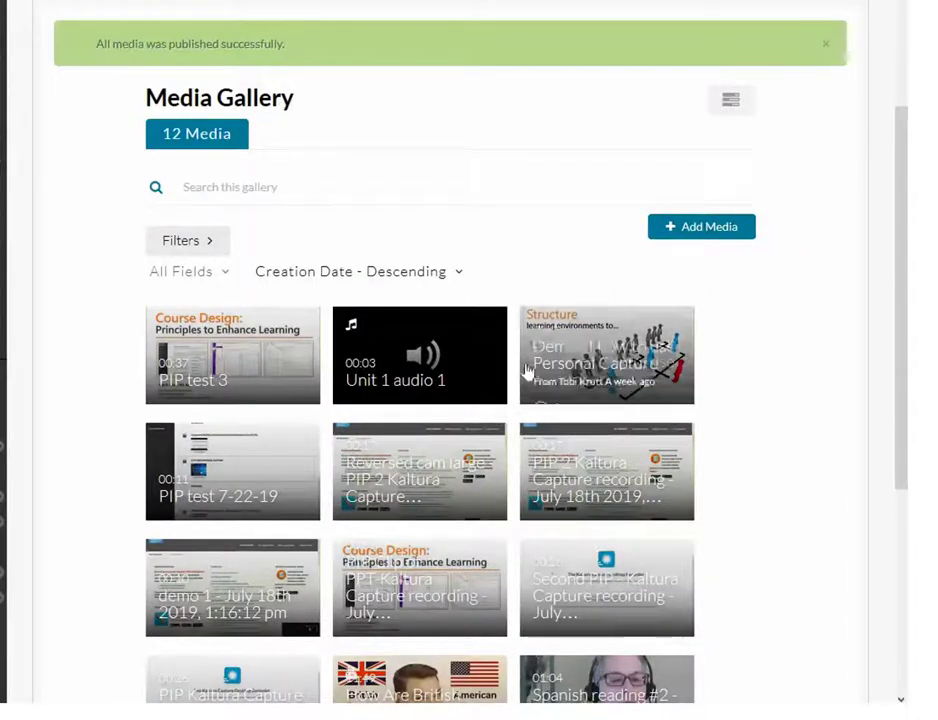
pyautogui.scroll(-2, 716, 291)
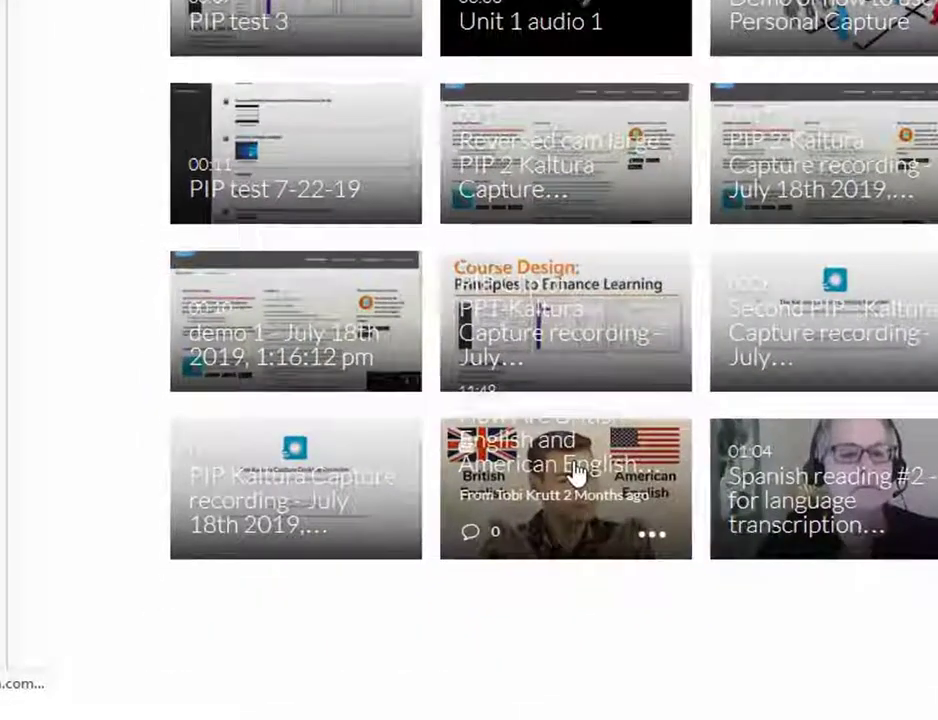
# Open the British vs American English video, search captions for 'Candadian', and jump to 00:38.
pyautogui.click(427, 553)
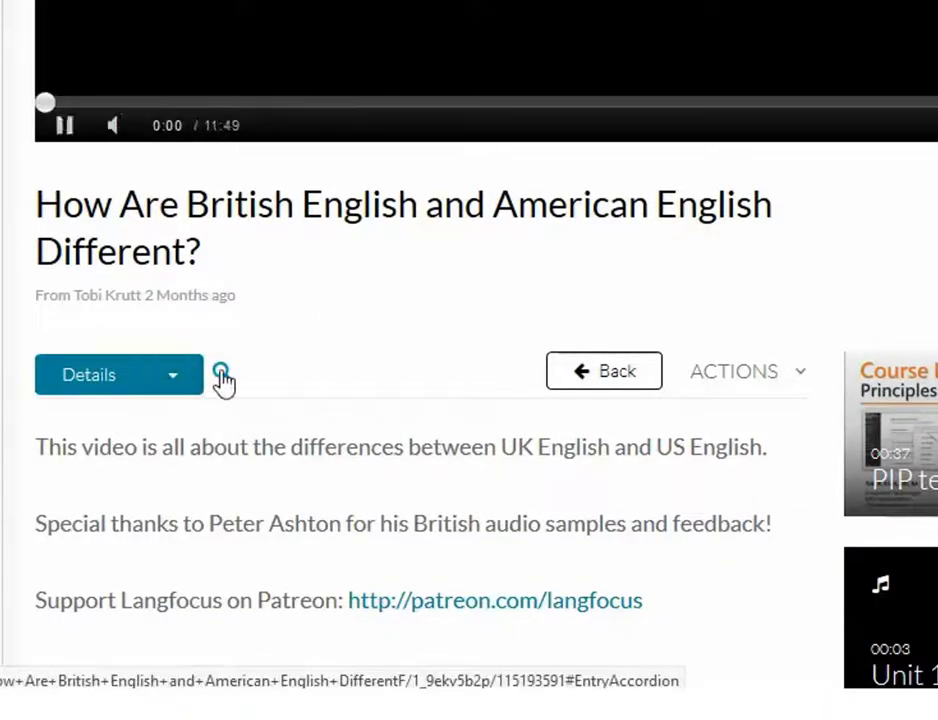
pyautogui.click(221, 378)
pyautogui.click(230, 370)
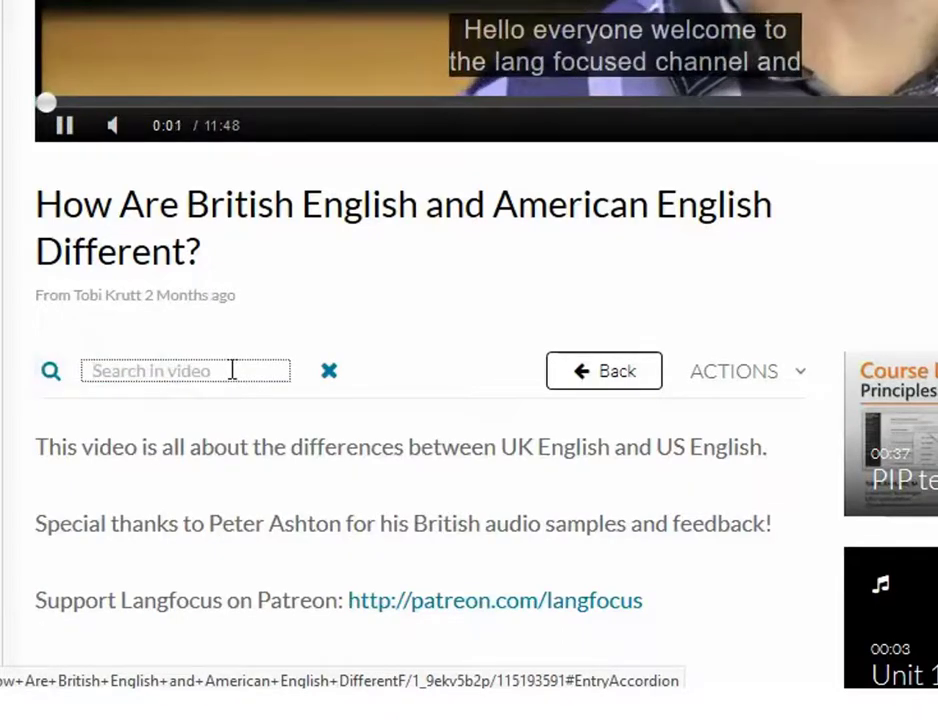
pyautogui.write('Candadian')
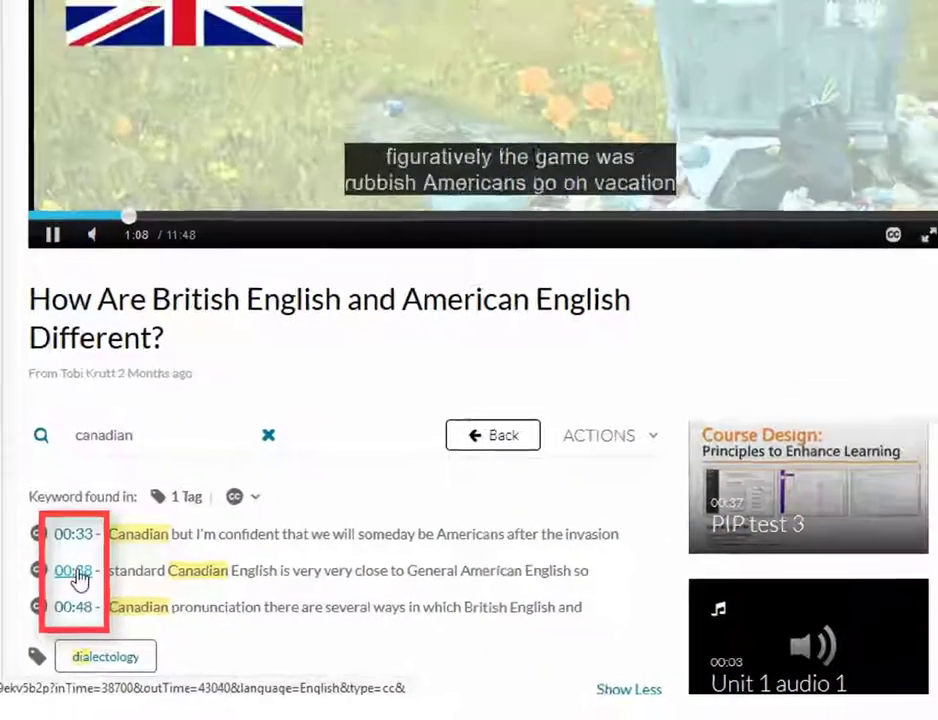
pyautogui.click(100, 537)
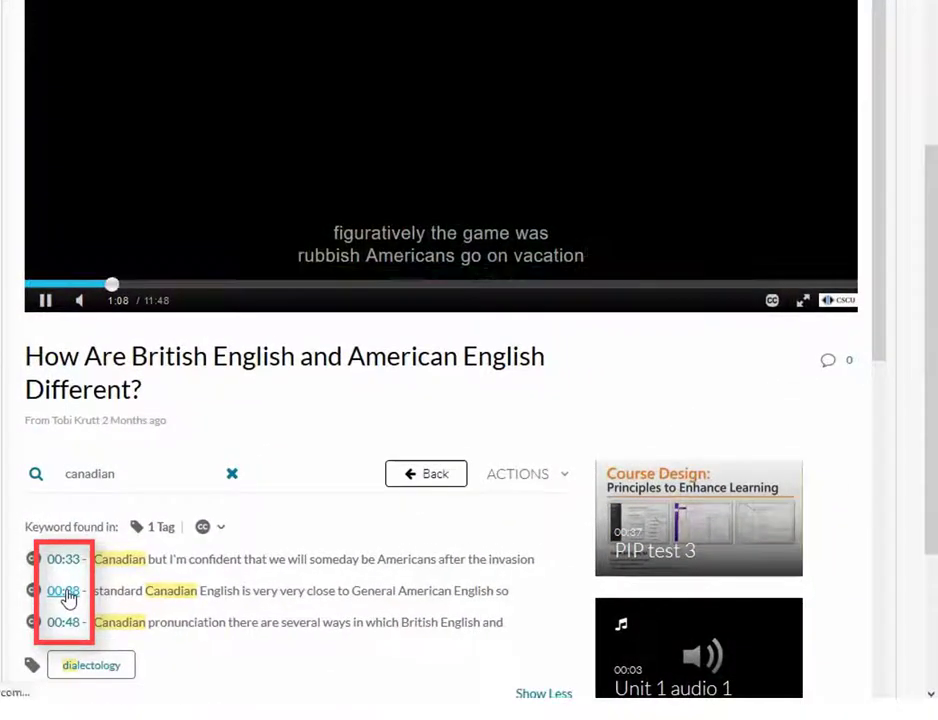